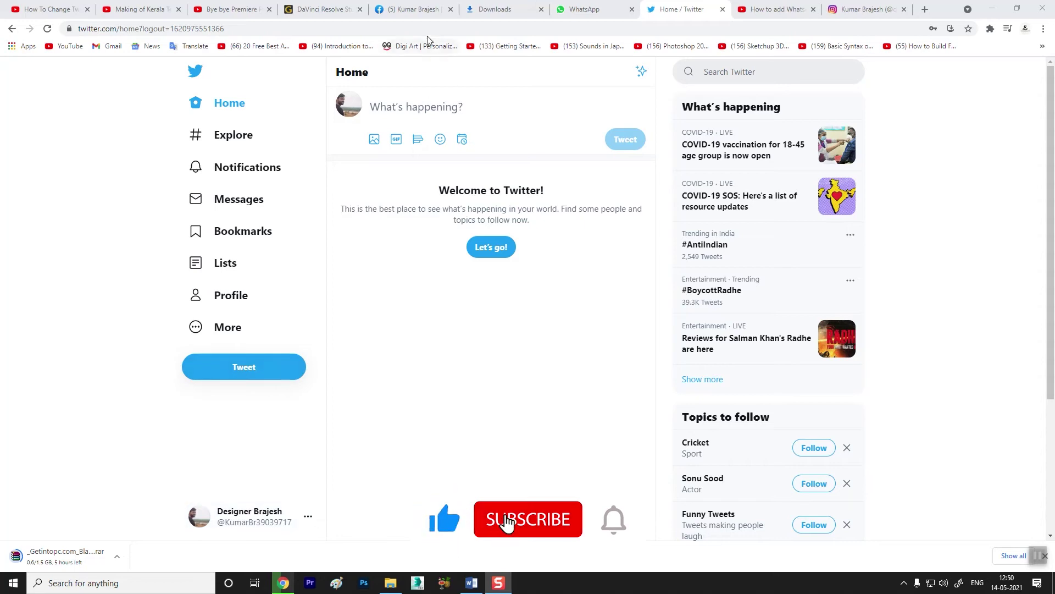
Switch to the Facebook profile and the Instagram profile and examine the custom username in each profile's web address.
left_click(418, 10)
left_click_drag(80, 30, 194, 29)
left_click(198, 30)
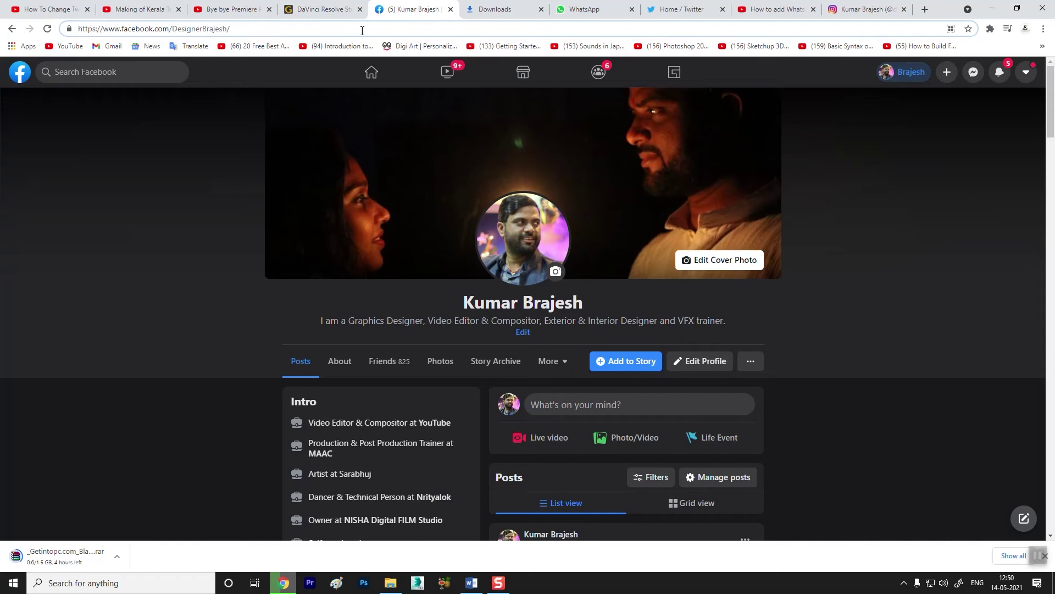
left_click(852, 10)
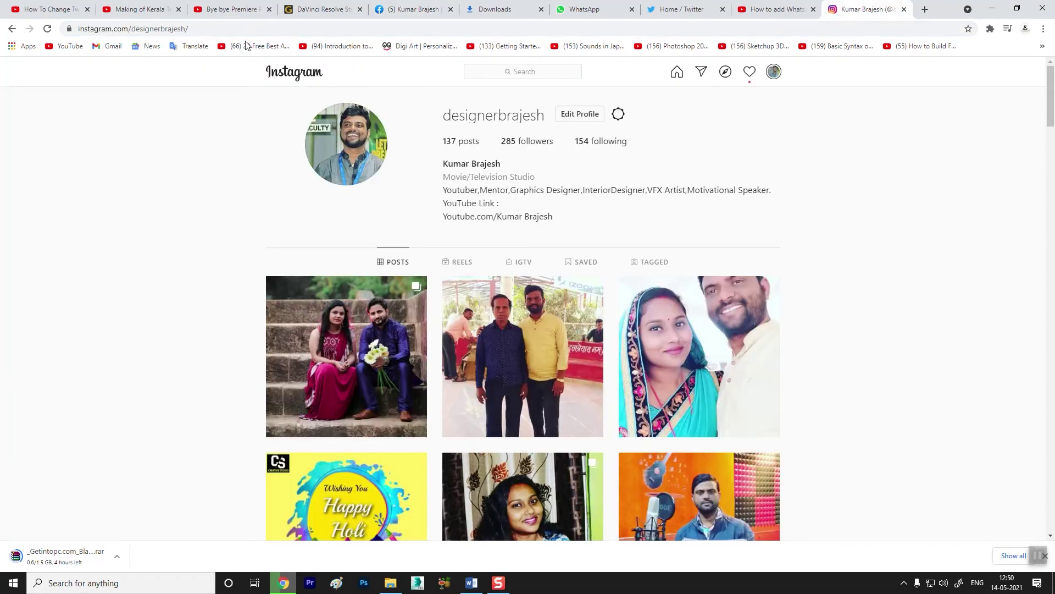
left_click(209, 29)
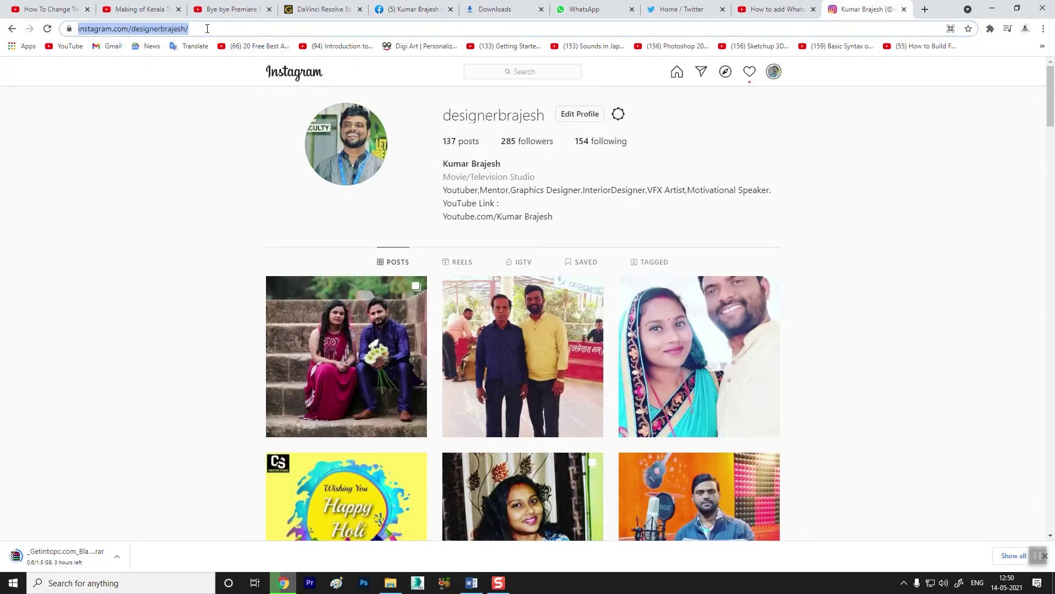
Return to Twitter and open the account information in the account settings.
left_click(684, 10)
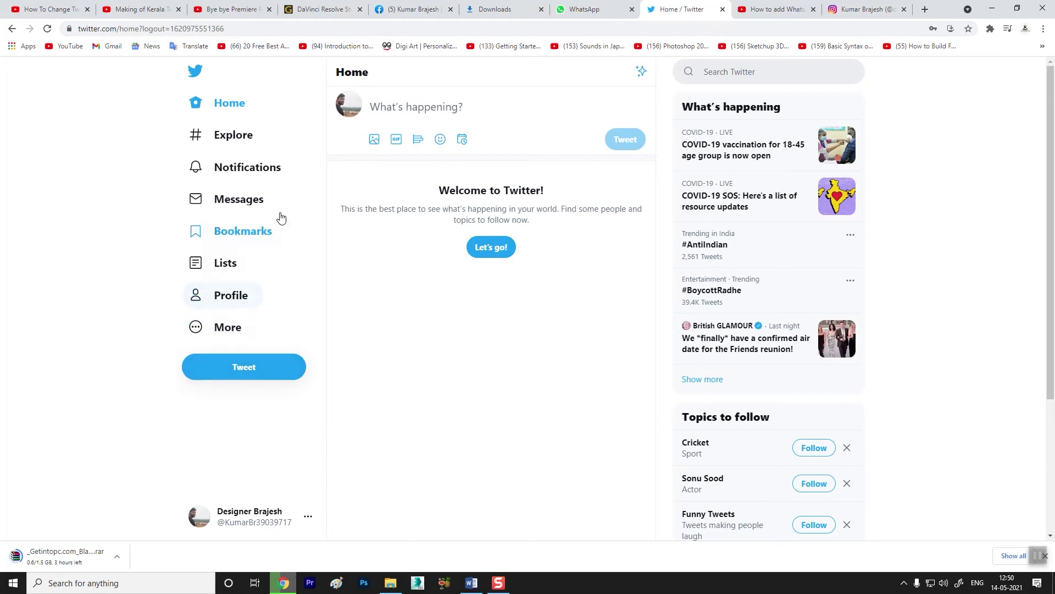
left_click(229, 329)
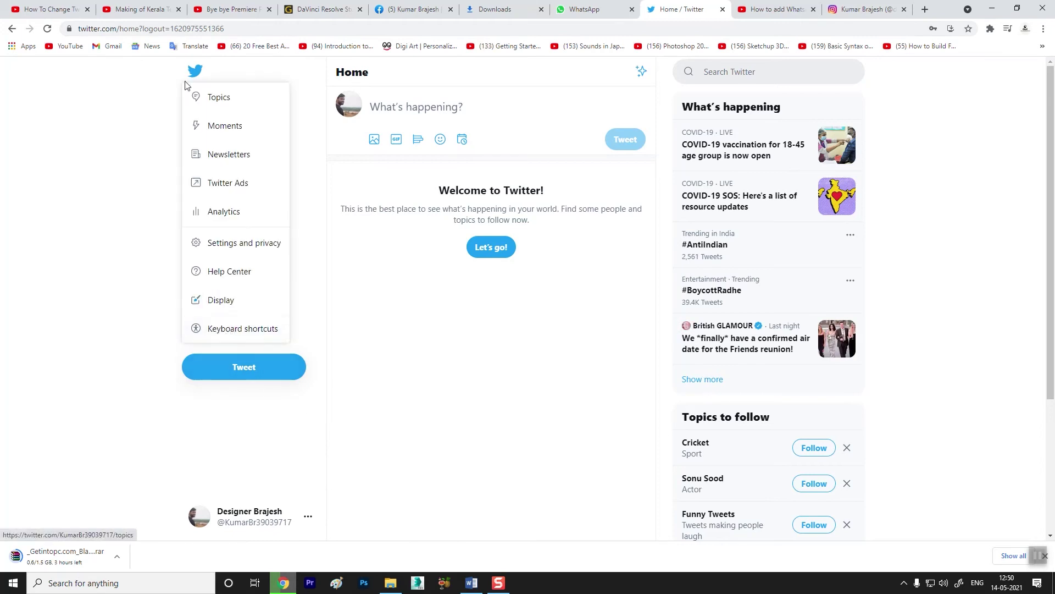
left_click(236, 242)
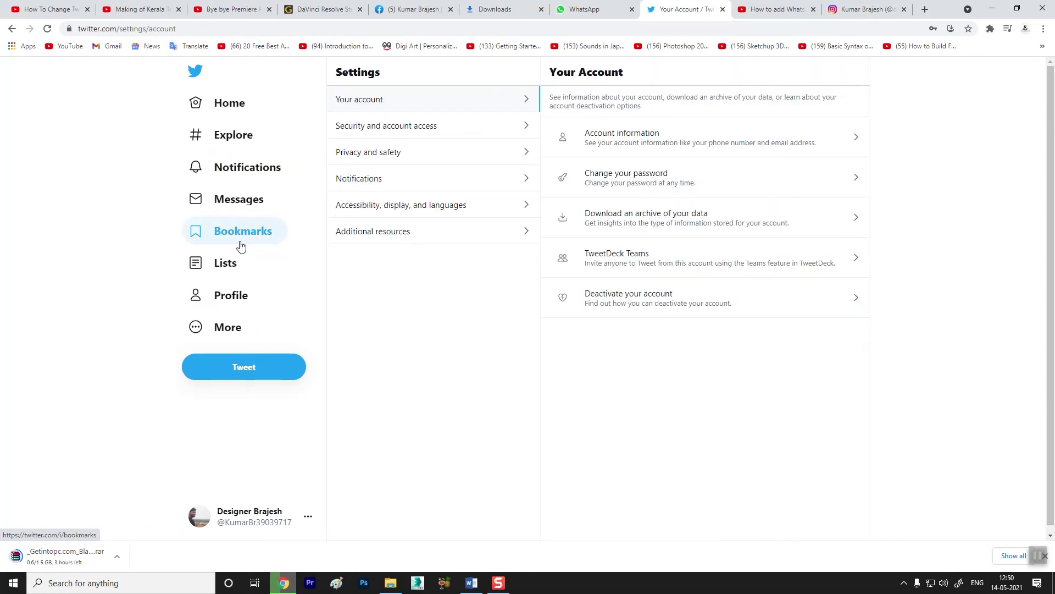
left_click(622, 141)
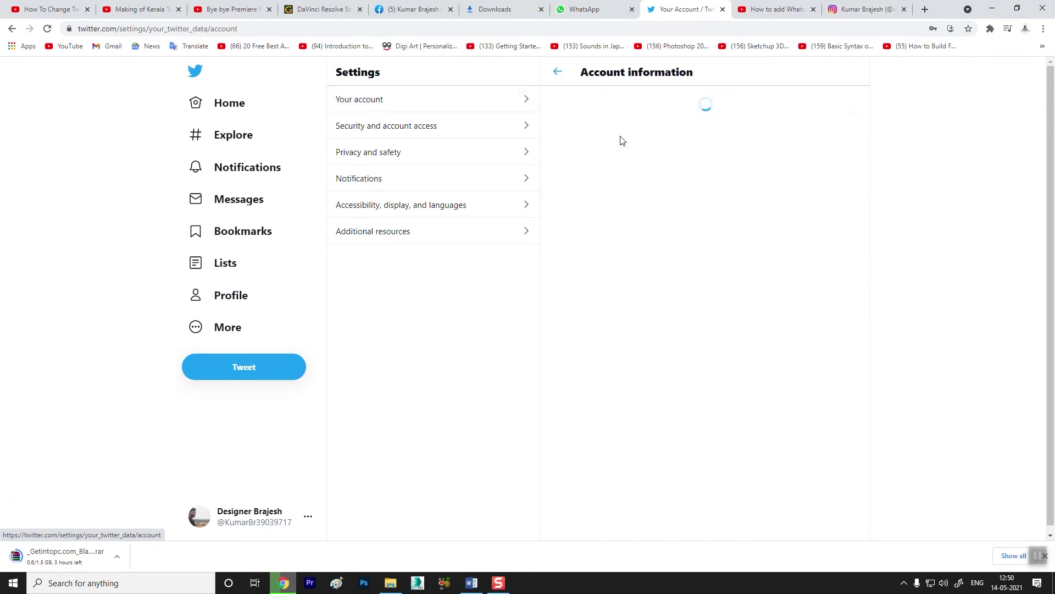
Enter the Twitter account password and confirm it to access the account information.
left_click(592, 161)
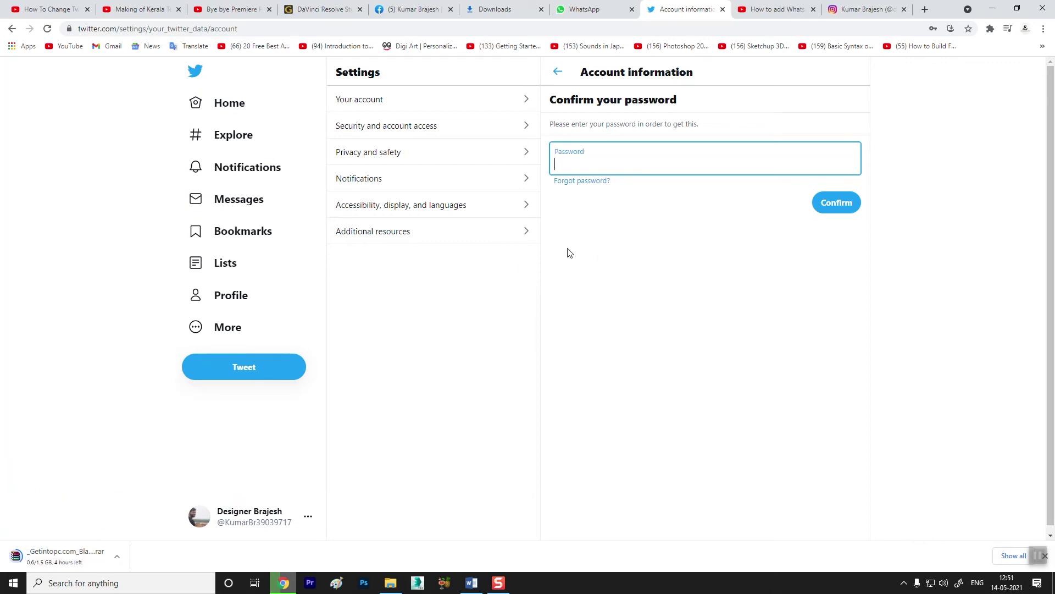
type("•••••••••••••••")
left_click(840, 203)
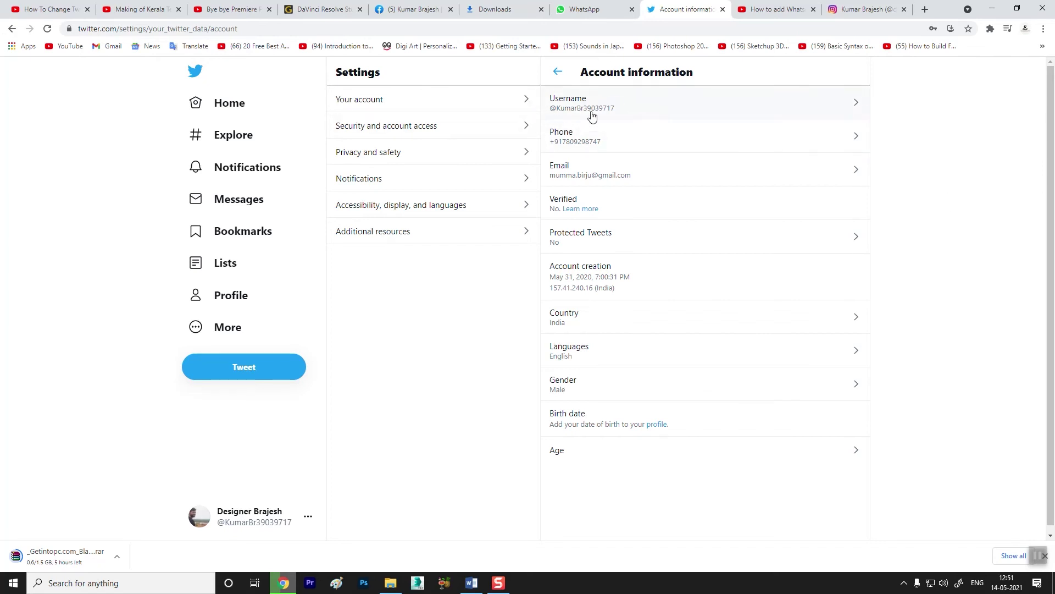
Open the username setting and replace the username with the lowercase Instagram handle, trying it with and without a number suffix.
left_click(646, 102)
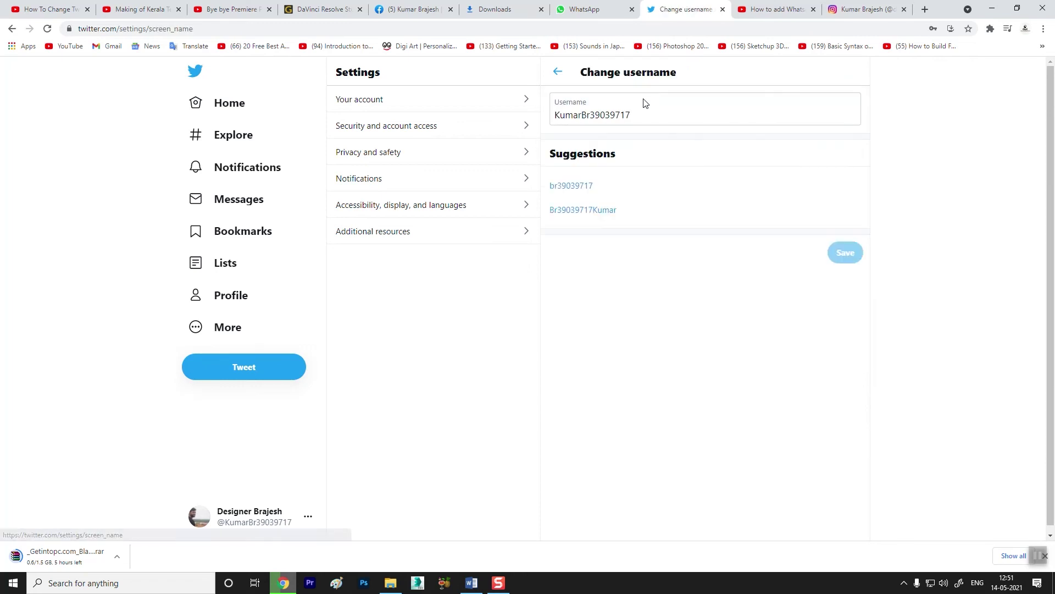
left_click(645, 113)
key("ctrl+a")
type("designer")
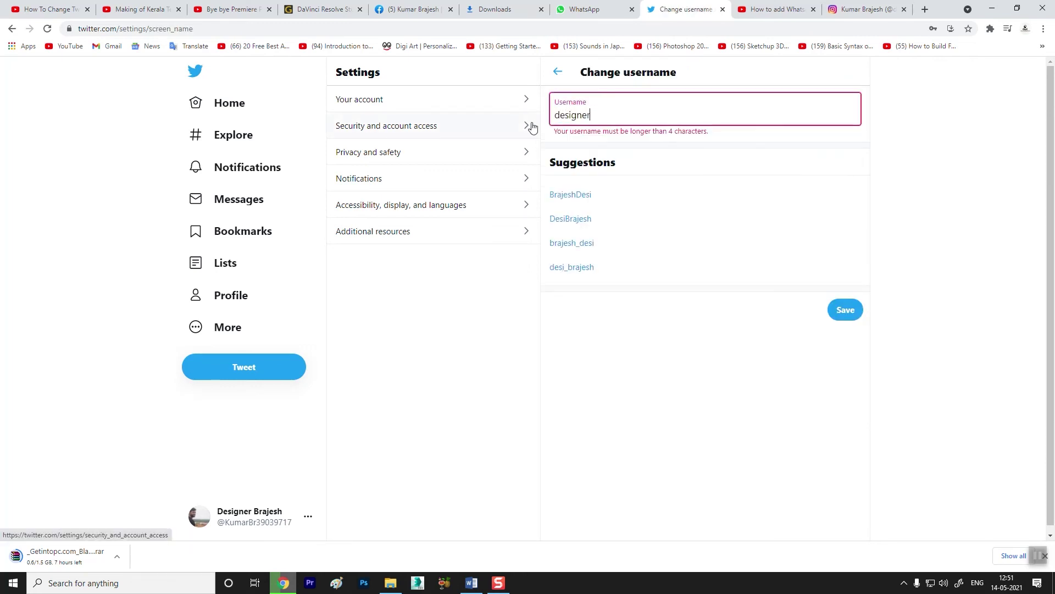
type("brajesh1")
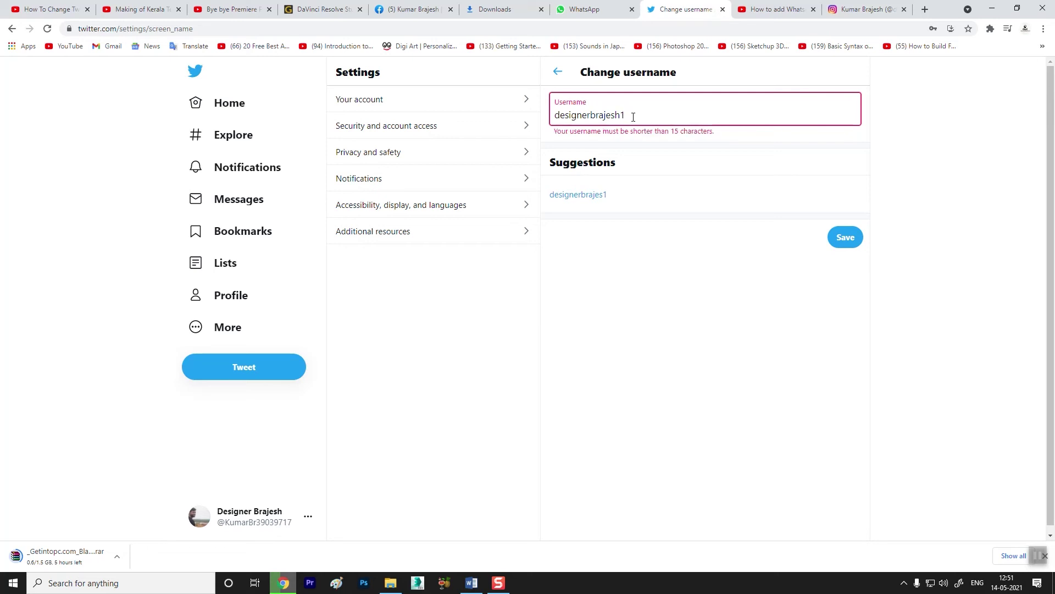
type("91")
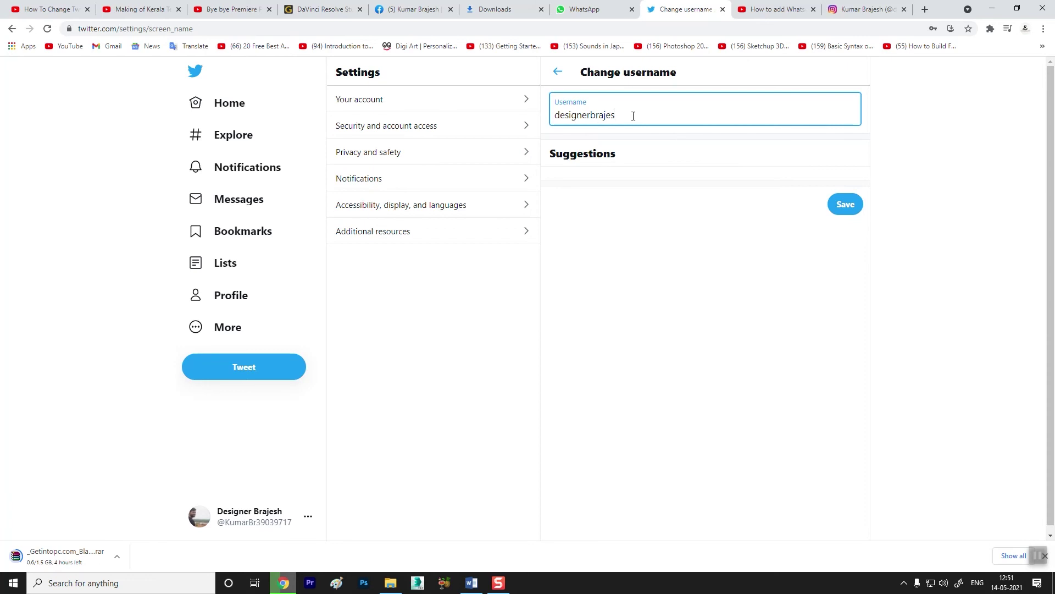
type("h")
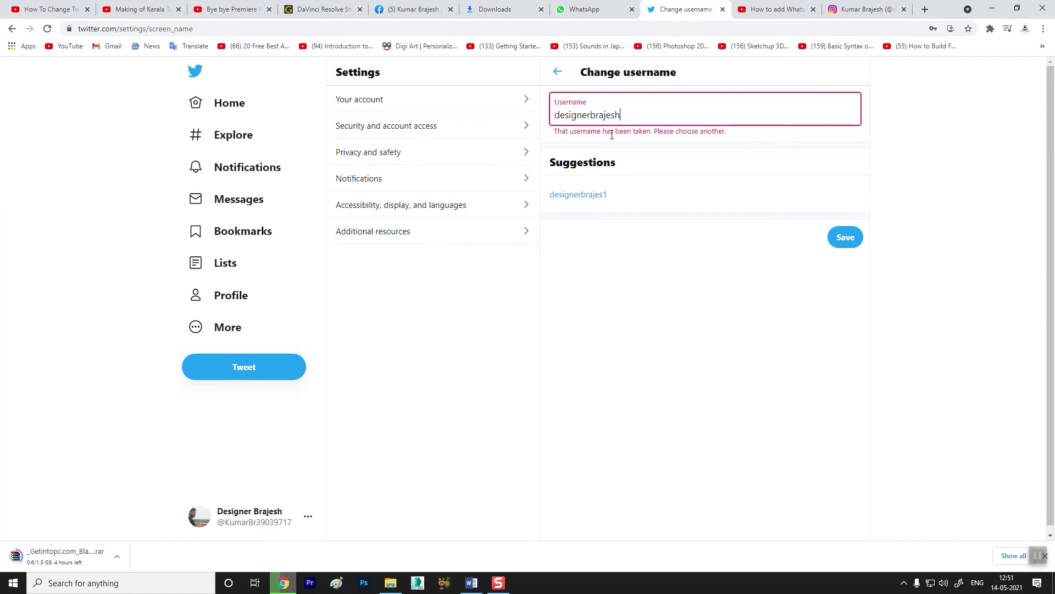
Try the suggested username ending in 1, and replace its ending with h.
left_click(584, 197)
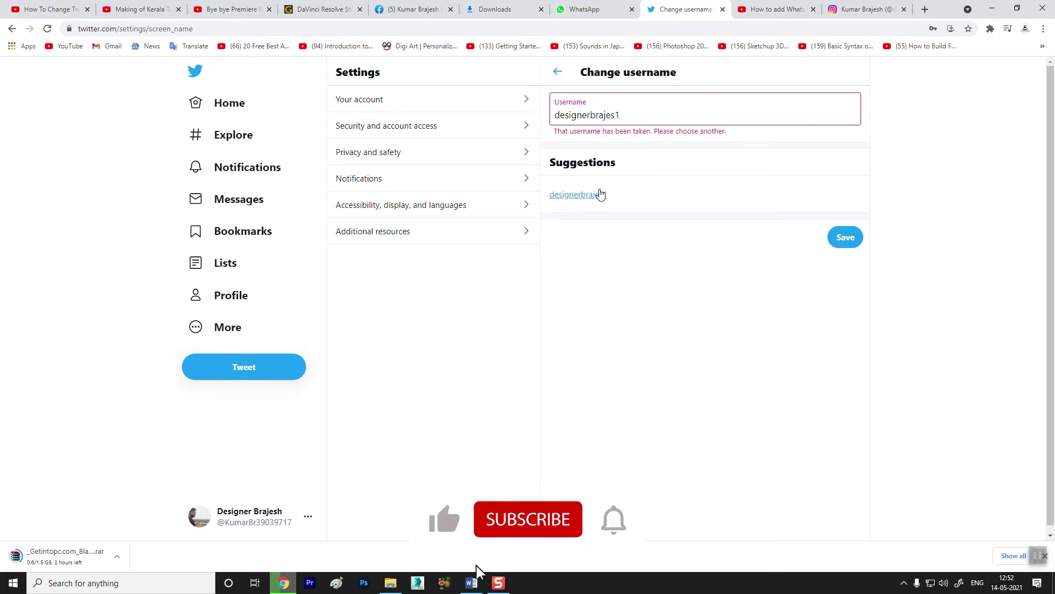
left_click(639, 114)
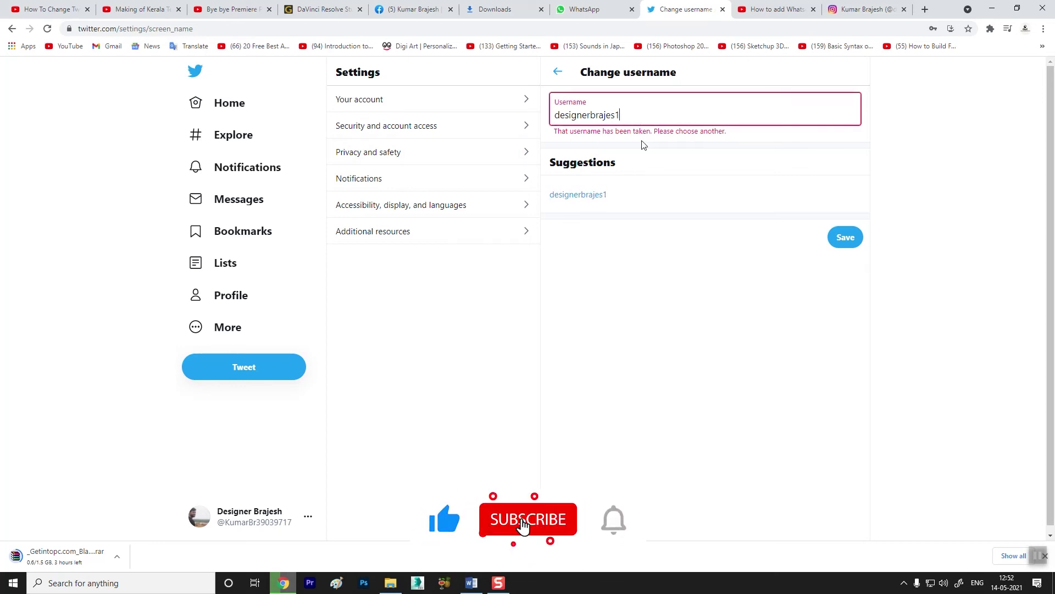
key("BackSpace")
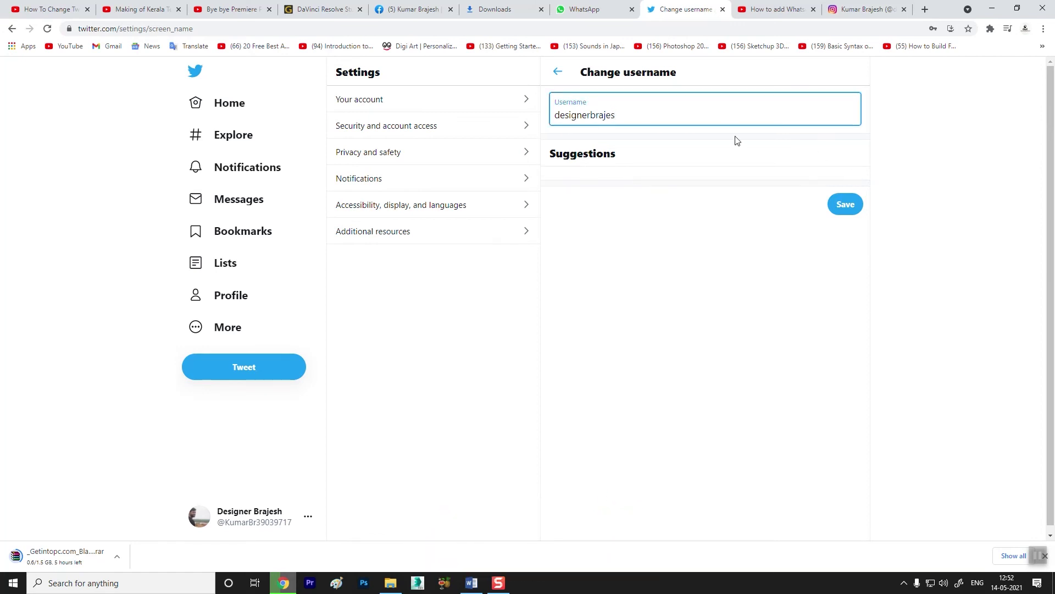
type("h")
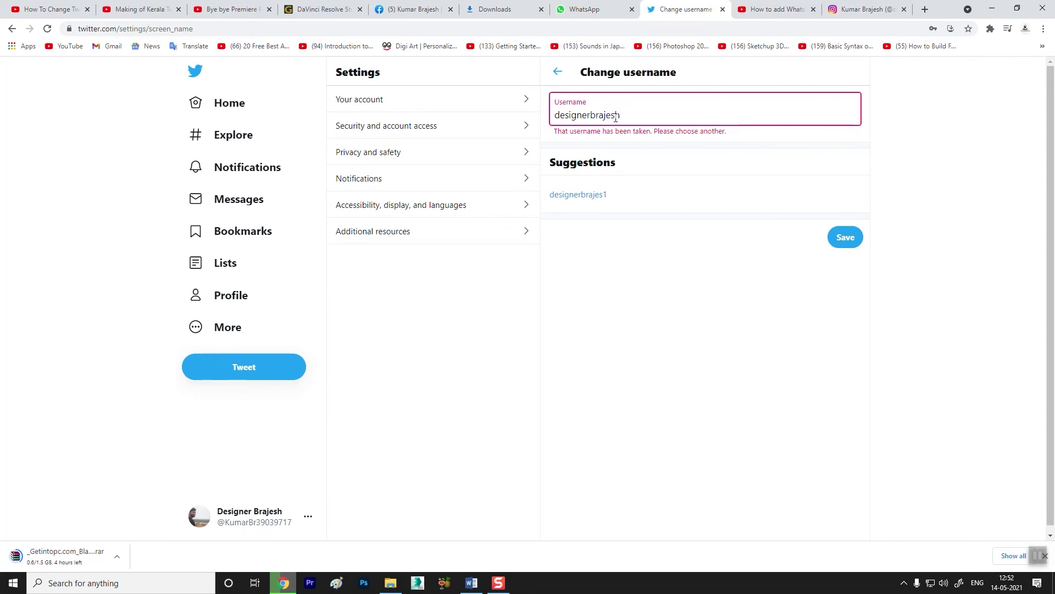
Try the username with a capital first letter on each of its two words.
left_click_drag(594, 115, 591, 116)
left_click(593, 116)
left_click_drag(558, 115, 555, 115)
type("D")
left_click(691, 159)
left_click(658, 115)
type("d")
left_click(593, 126)
left_click(610, 117)
key("Home")
key("Delete")
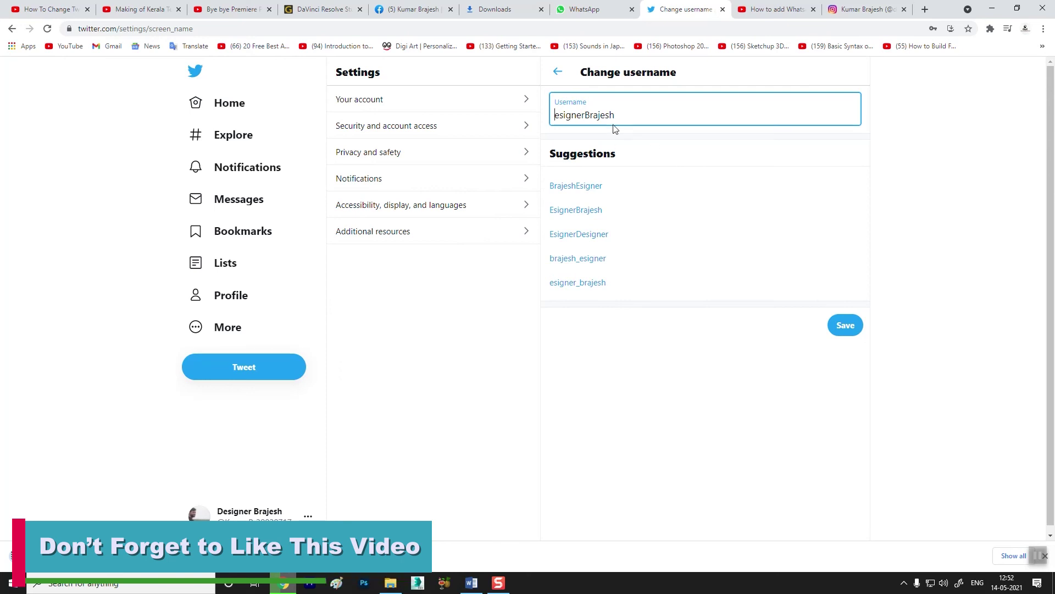
type("D")
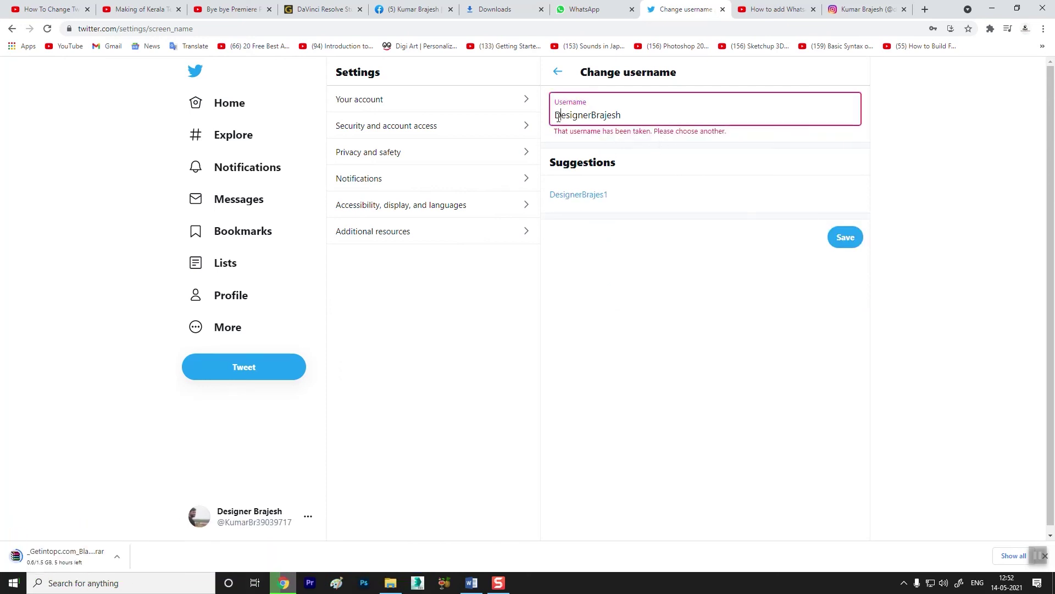
Return both words of the username to lowercase, drop the final letter h and save the new username.
key("BackSpace")
type("d")
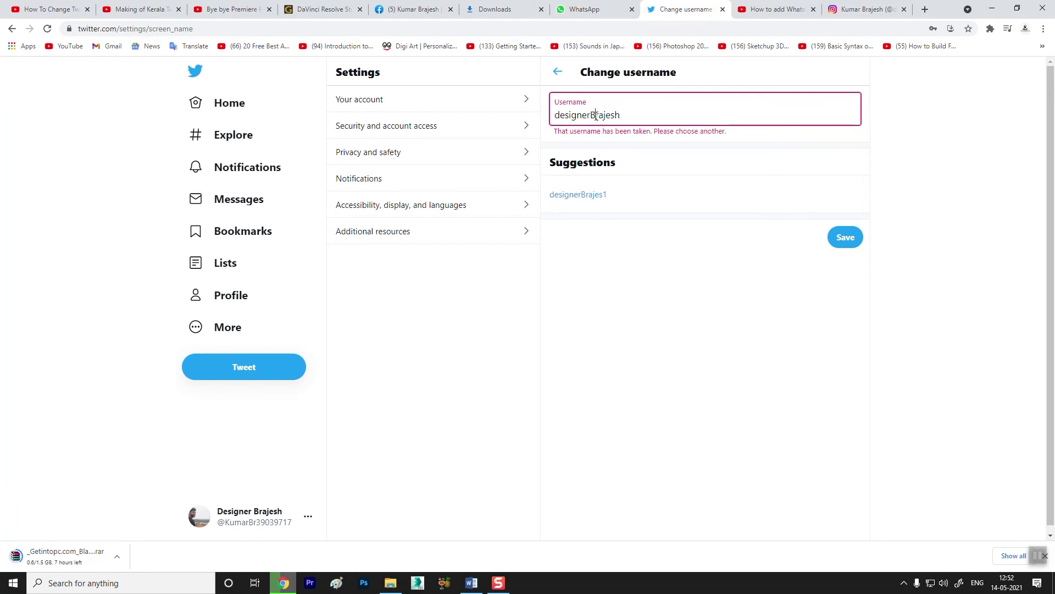
left_click(596, 116)
key("BackSpace")
type("b")
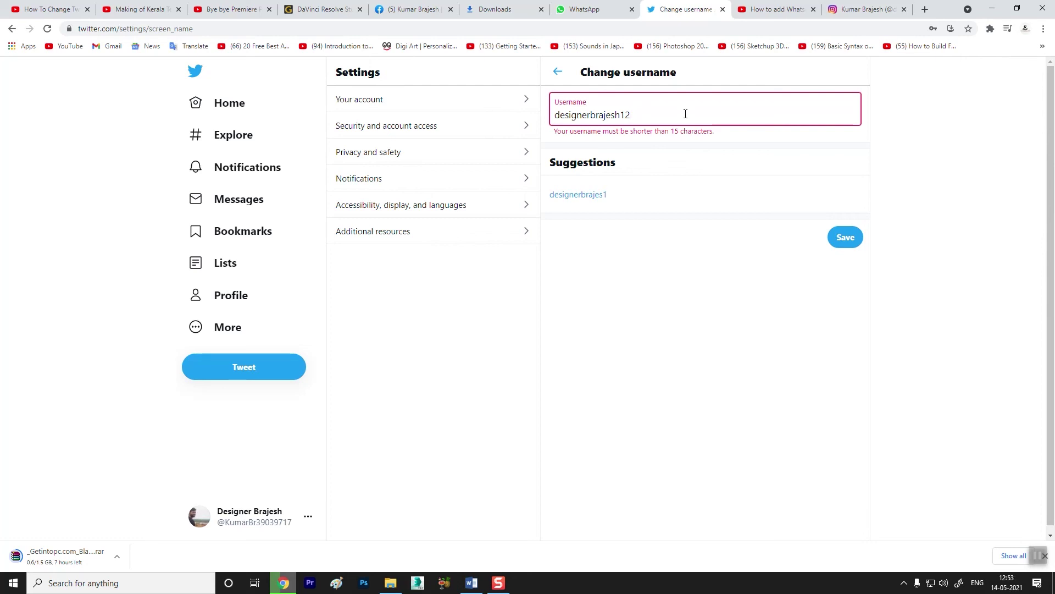
key("BackSpace")
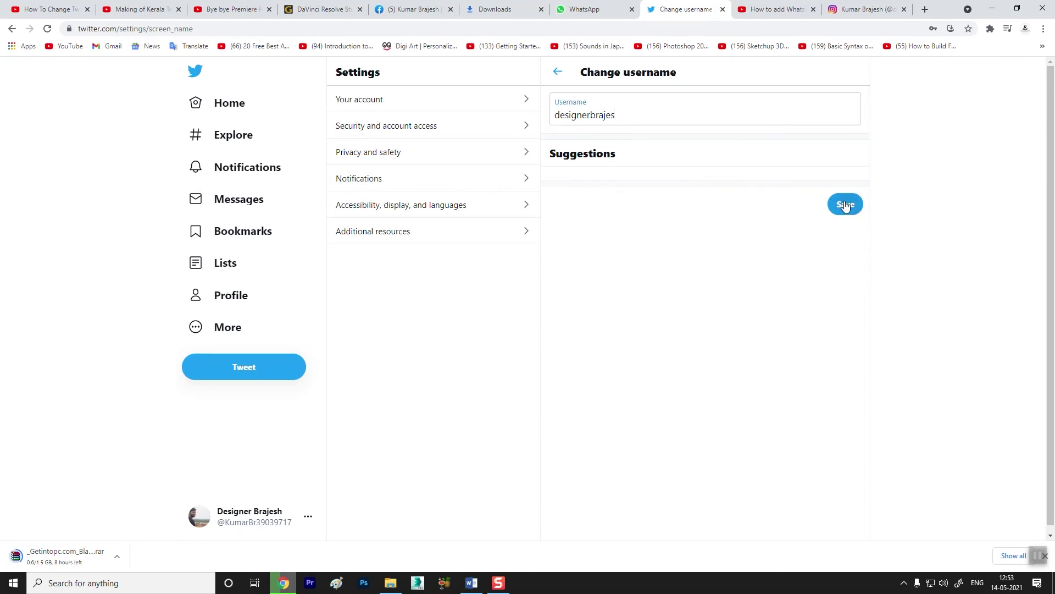
left_click(845, 204)
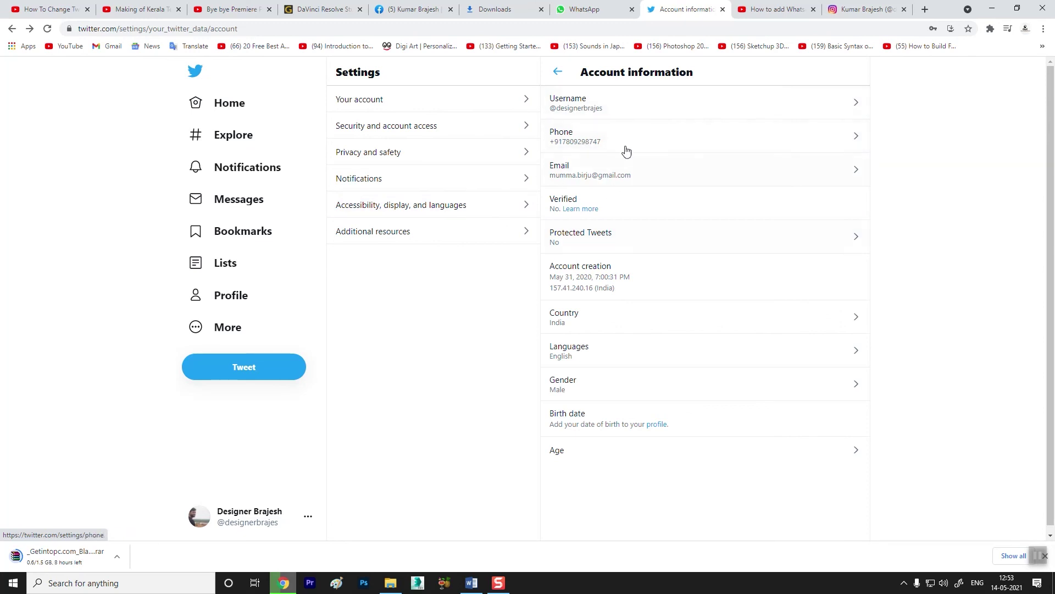
Look at the email change page and return to the account information.
left_click(843, 175)
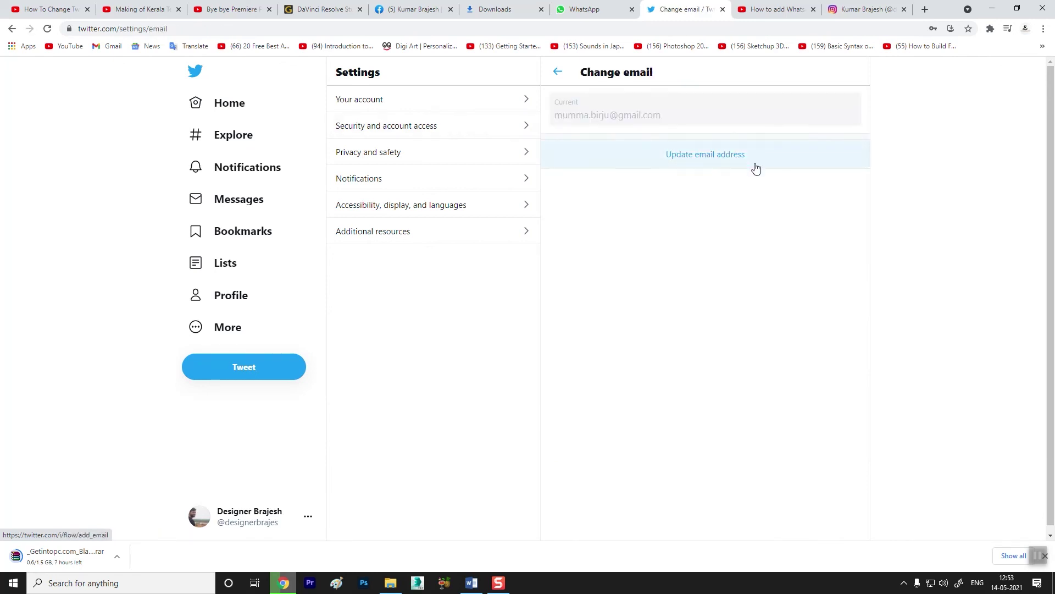
left_click(559, 76)
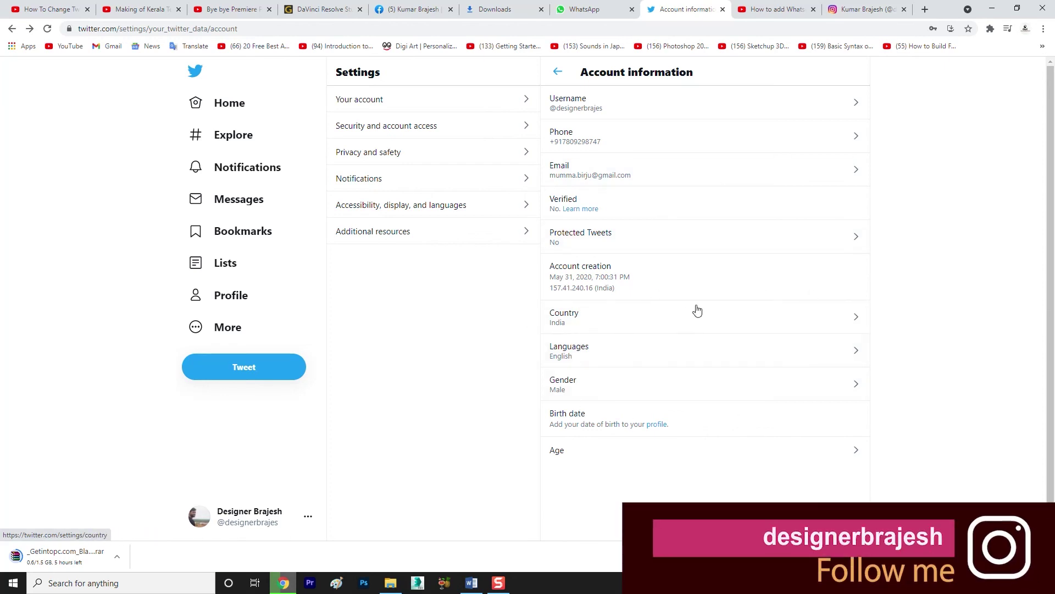
scroll(769, 317, "down", 1)
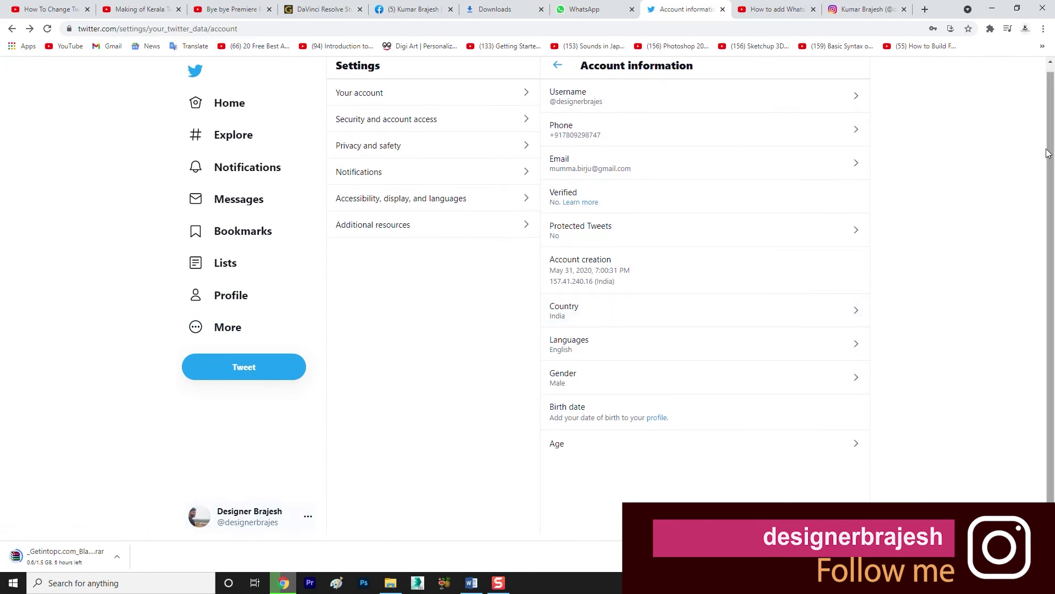
Open a new browser tab and go to the twitter.com profile address ending in the new username.
left_click(925, 9)
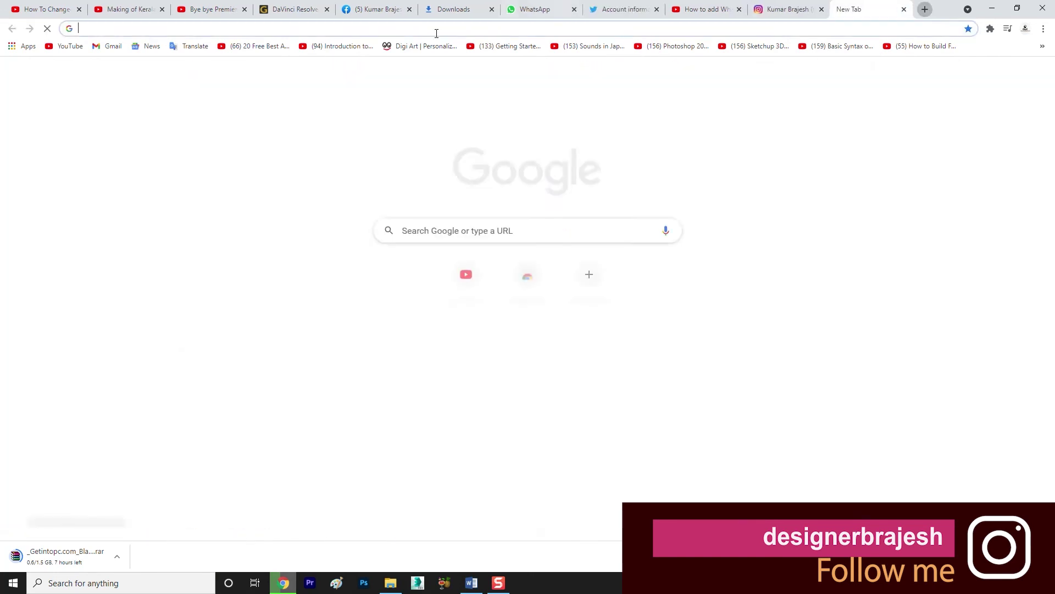
type("twitte")
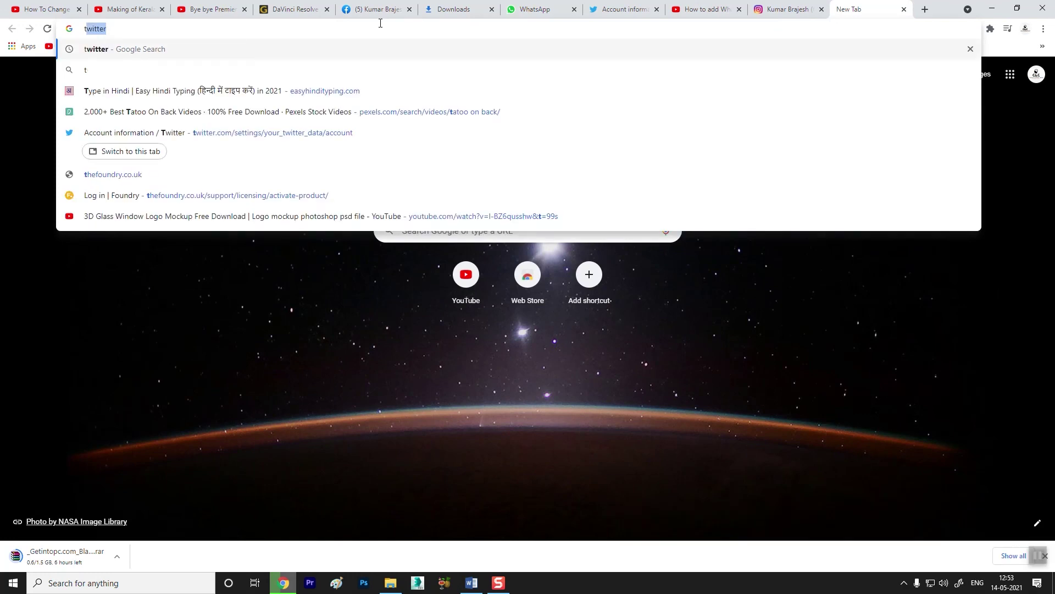
type("r")
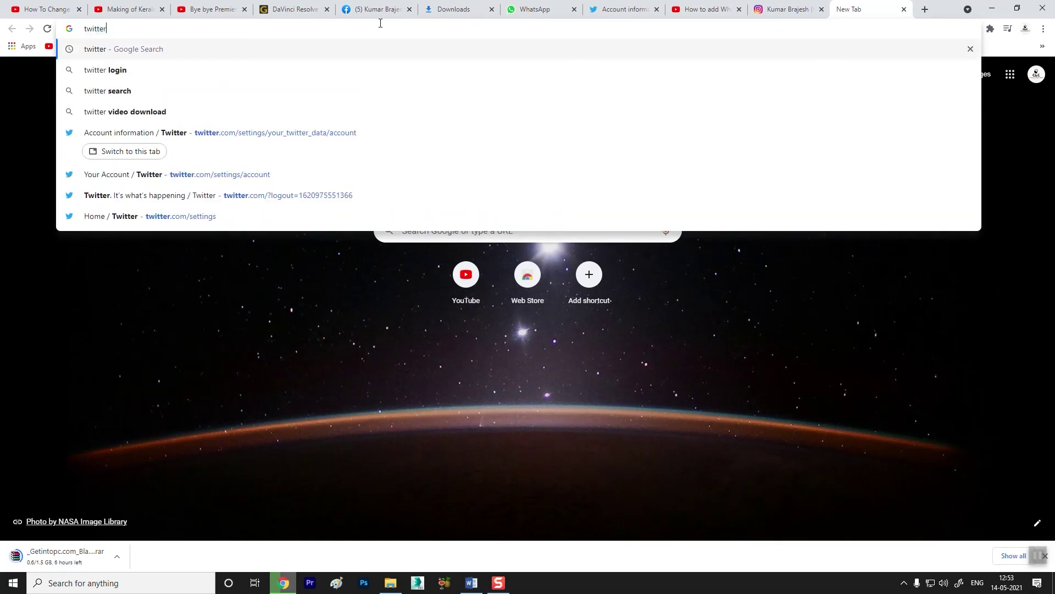
type(".co")
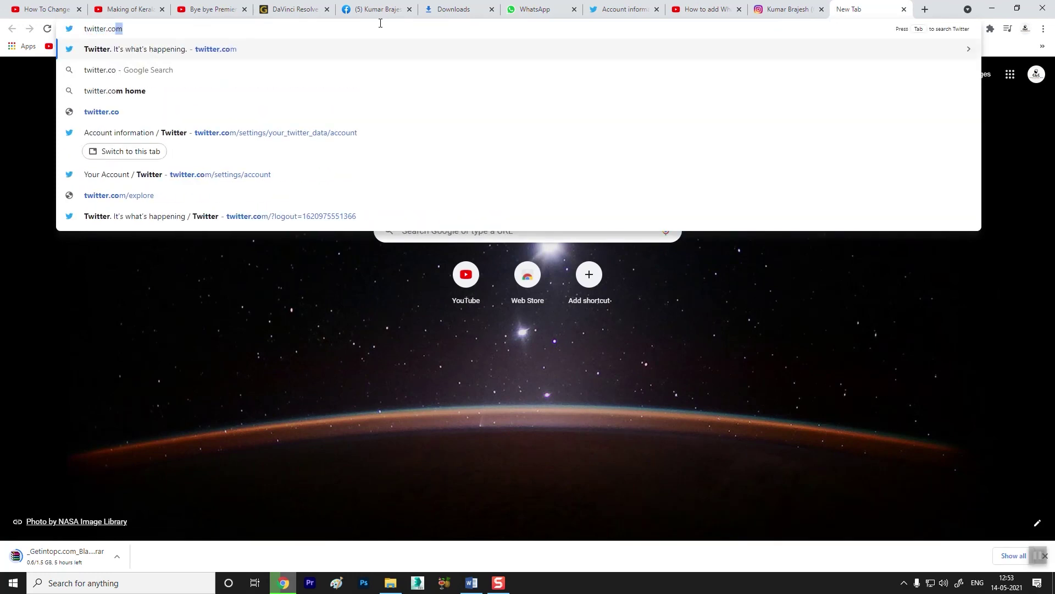
type("m/desig")
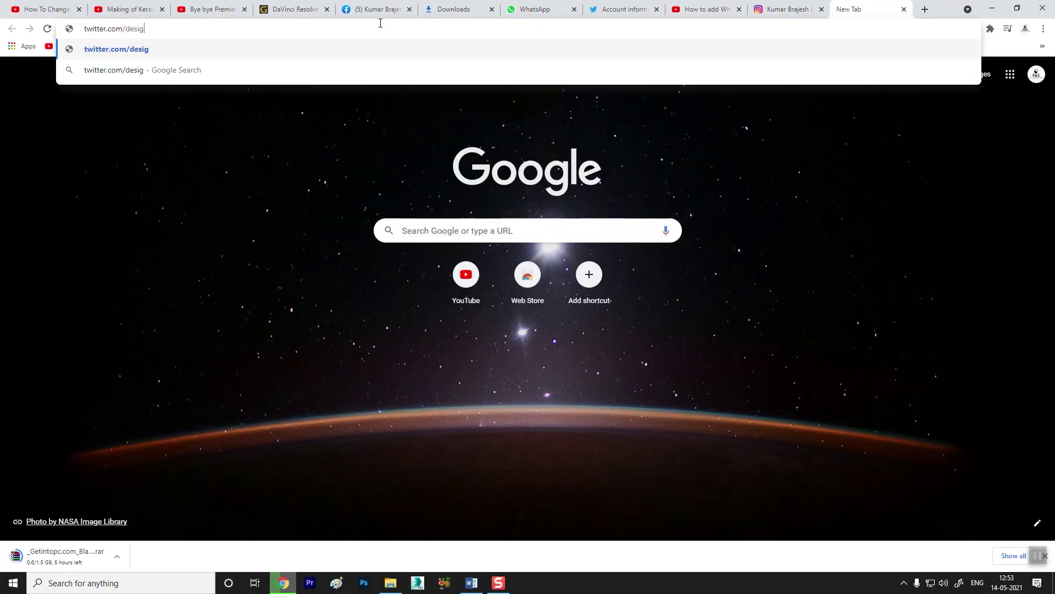
type("nerbrajes")
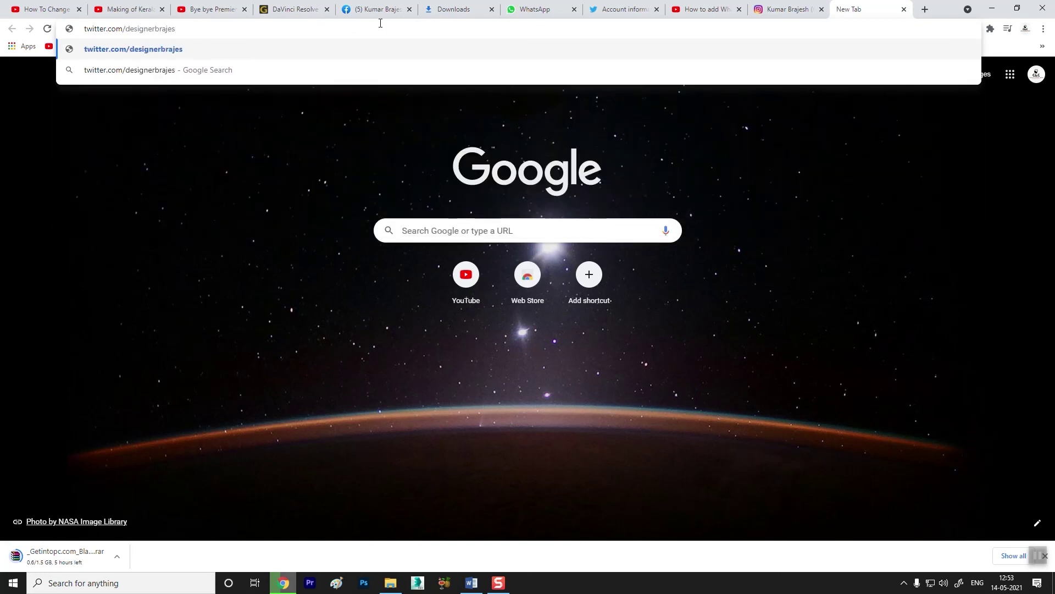
key("Return")
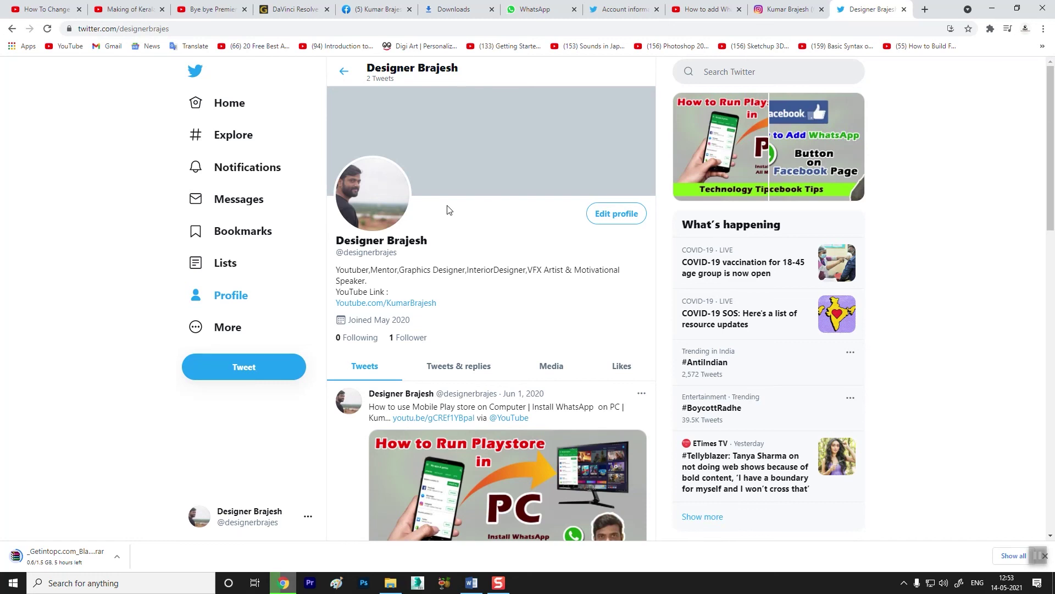
Compare the Instagram and Facebook profile addresses with the Twitter one, ending on the Twitter profile.
left_click(783, 9)
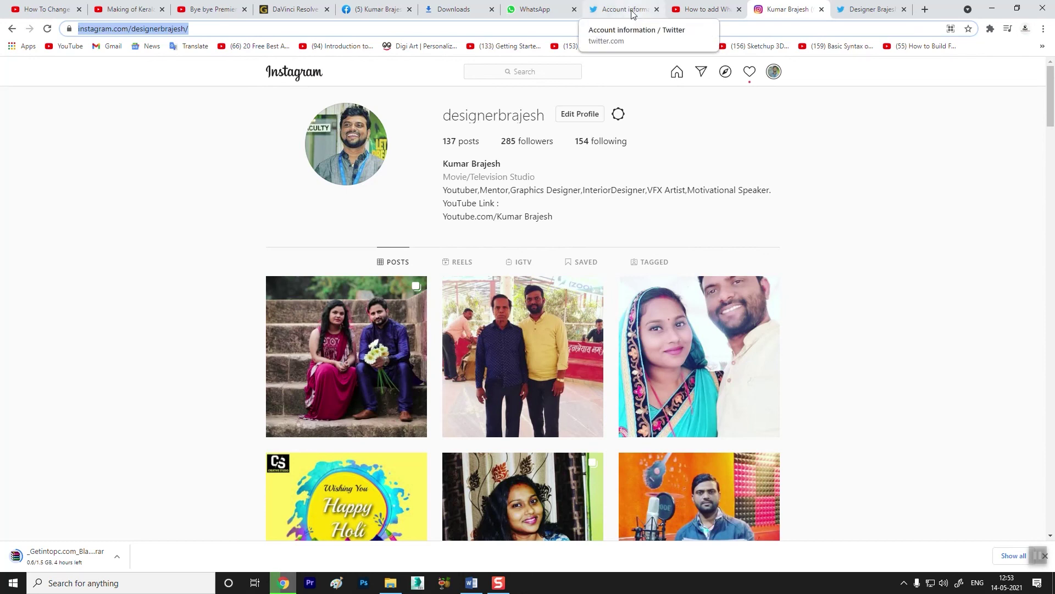
left_click(379, 9)
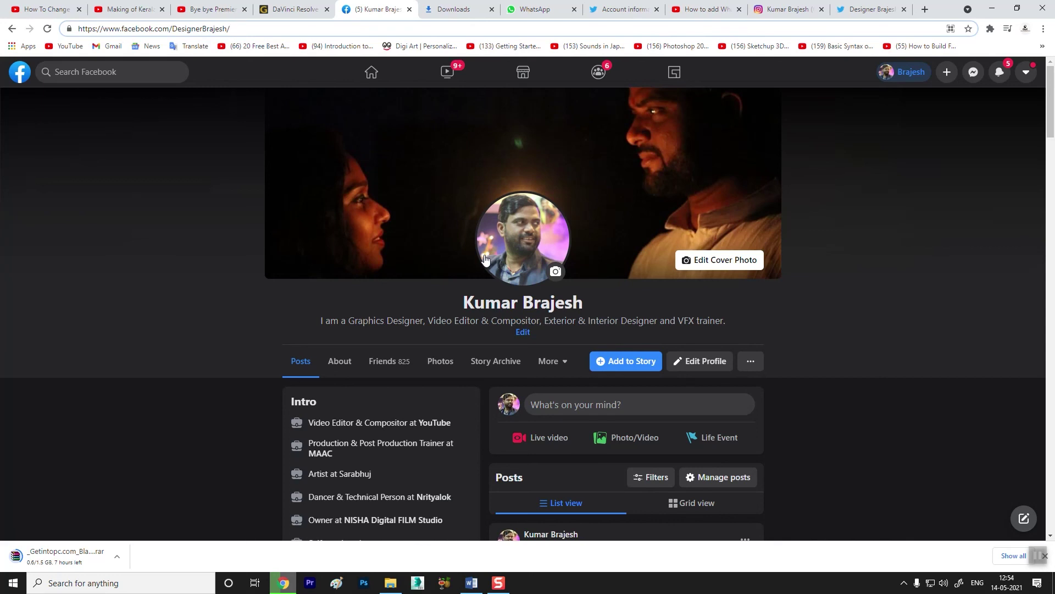
left_click(839, 13)
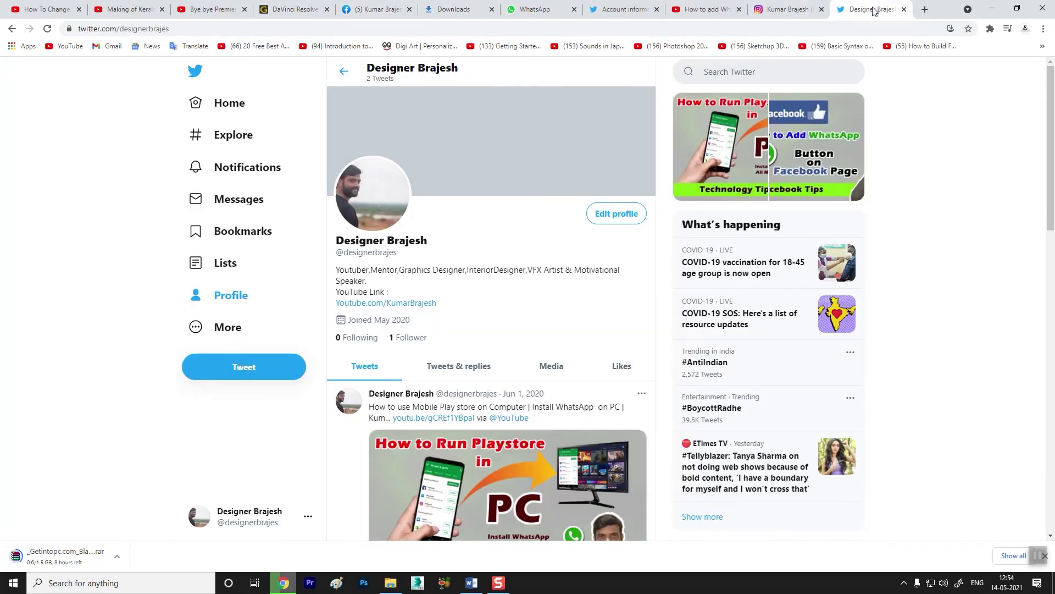